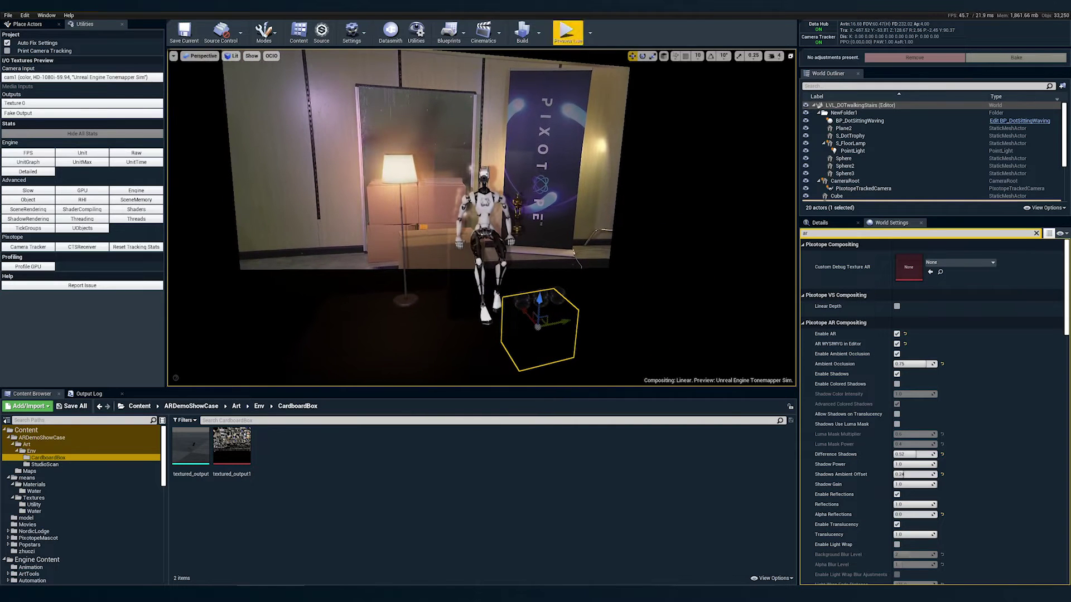
Preview the scene live, stop it, and inspect the settings of the two rect lights and the floor lamp's point light.
{"action": "left_click", "coordinate": [566, 33]}
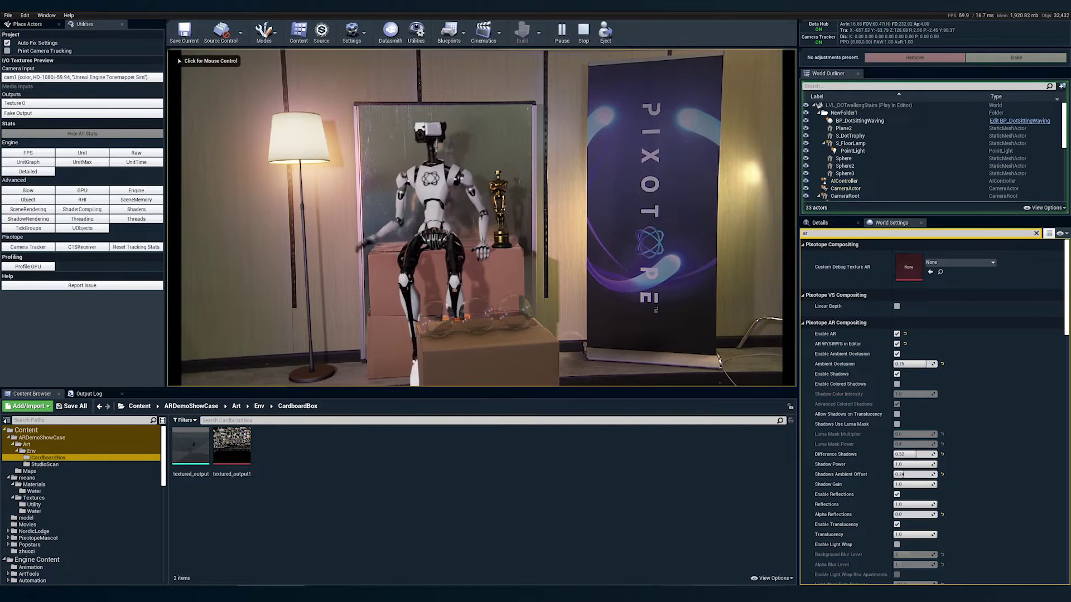
{"action": "key", "text": "Escape"}
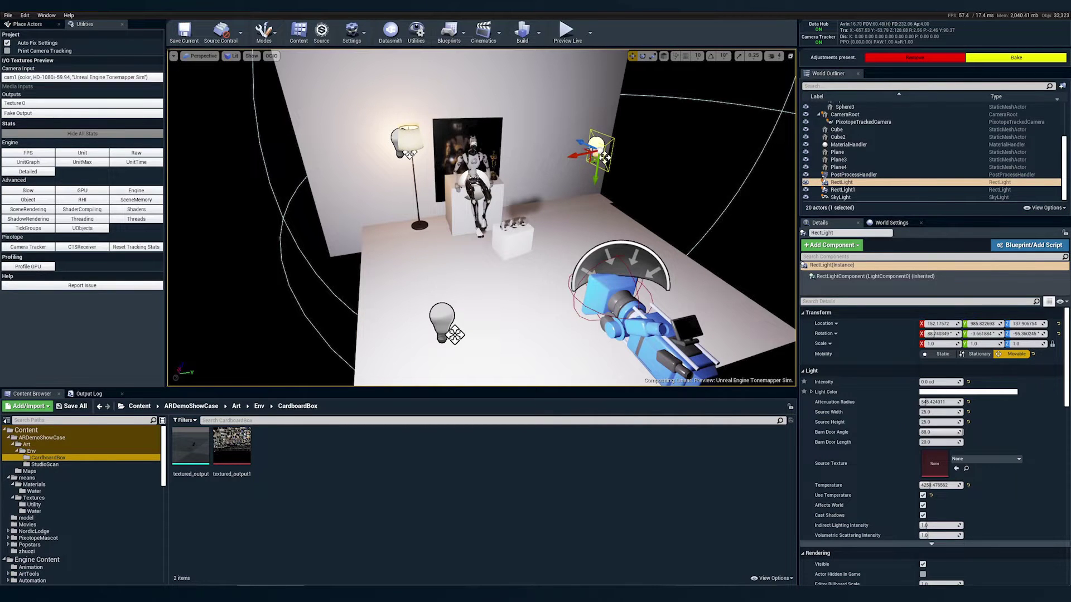
{"action": "left_click", "coordinate": [441, 321]}
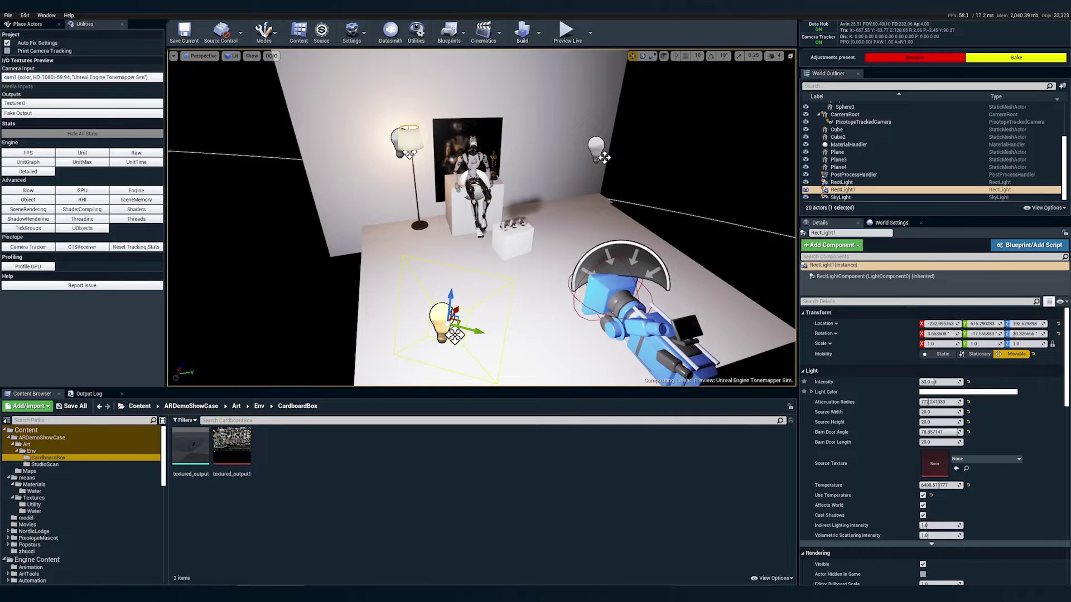
{"action": "left_click", "coordinate": [404, 140]}
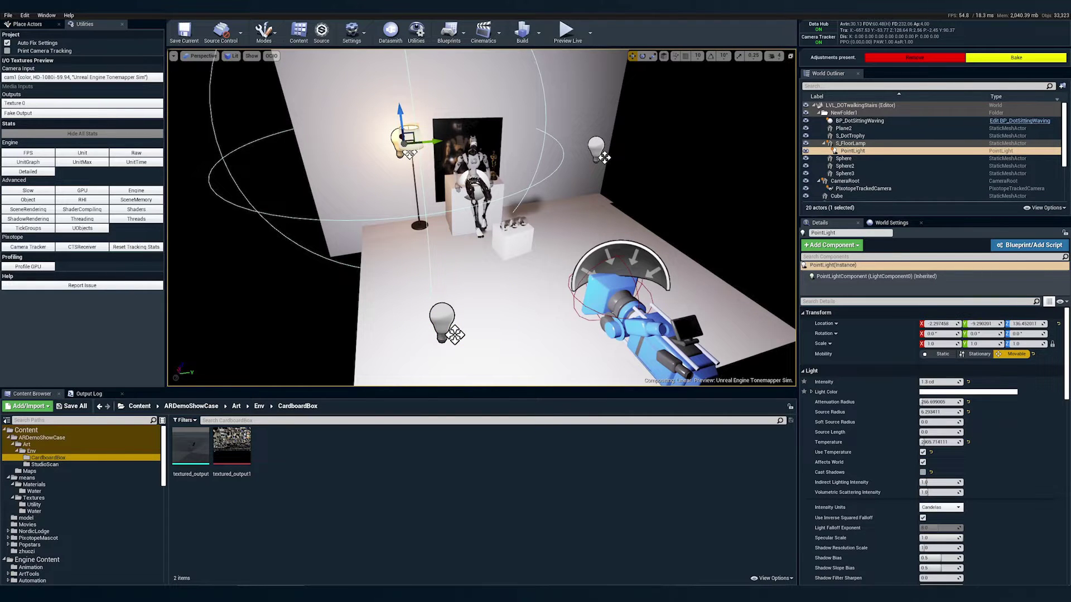
{"action": "left_click", "coordinate": [596, 148]}
Select the floor and wall planes together with both box-shaped cubes.
{"action": "left_click", "coordinate": [524, 284]}
{"action": "left_click", "coordinate": [549, 206], "text": "ctrl"}
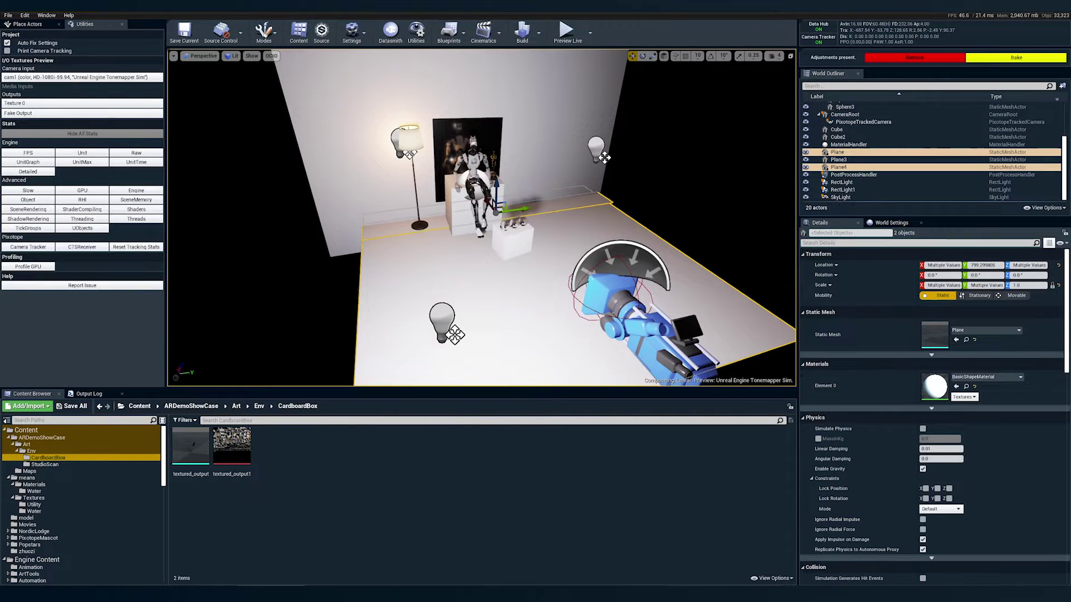
{"action": "left_click", "coordinate": [550, 156], "text": "ctrl"}
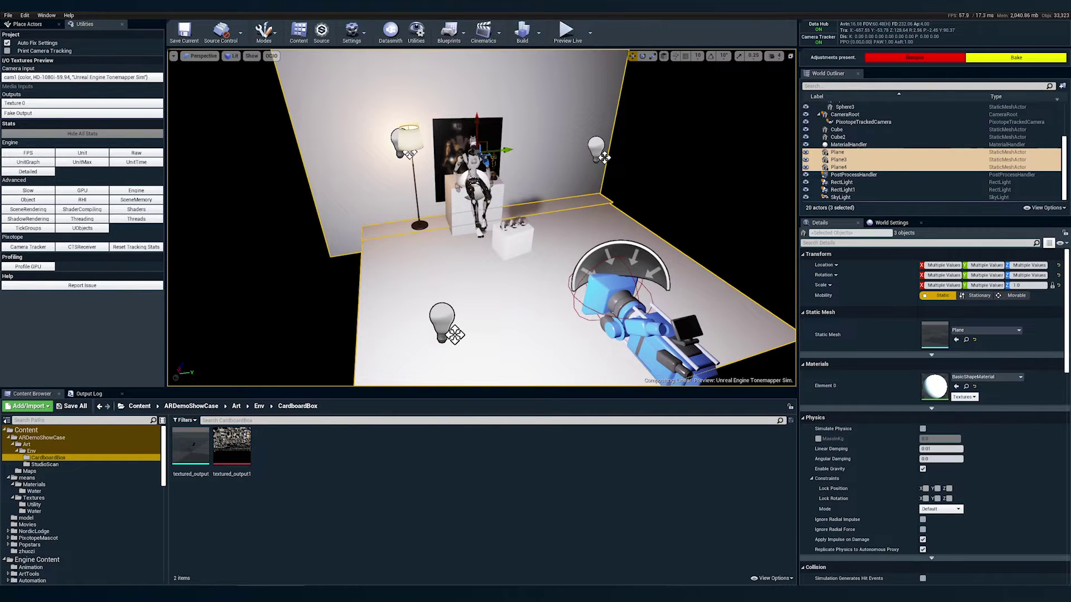
{"action": "left_click", "coordinate": [460, 210], "text": "ctrl"}
{"action": "left_click", "coordinate": [512, 241], "text": "ctrl"}
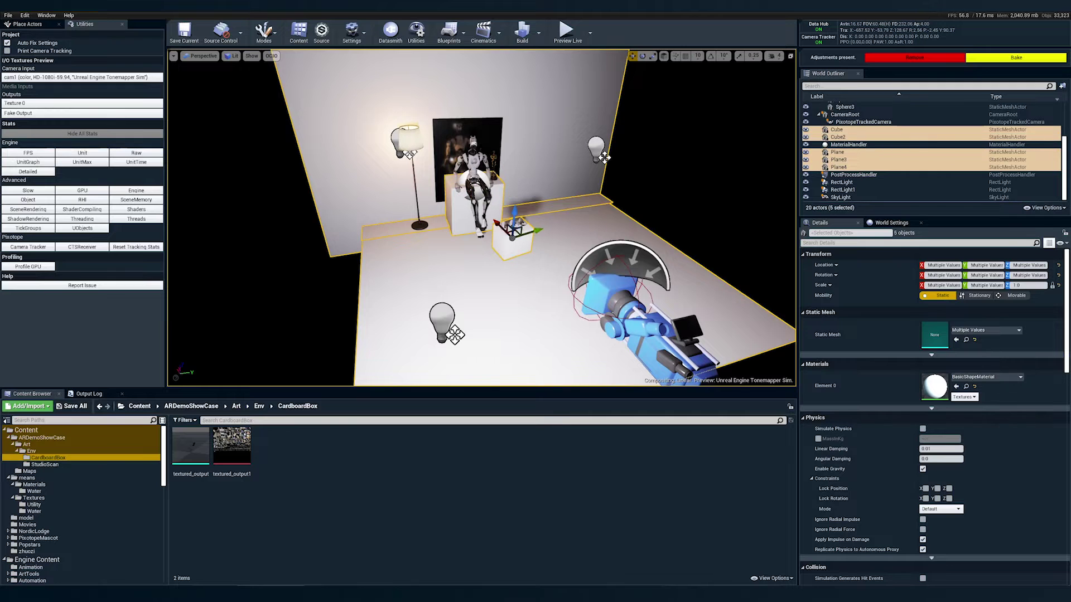
Clear the selection and select the three glass spheres on the front cube together.
{"action": "key", "text": "Escape"}
{"action": "right_click_drag", "start_coordinate": [512, 241], "coordinate": [524, 210]}
{"action": "key", "text": "w"}
{"action": "left_click", "coordinate": [497, 230]}
{"action": "left_click", "coordinate": [542, 225], "text": "ctrl"}
{"action": "left_click", "coordinate": [578, 217], "text": "ctrl"}
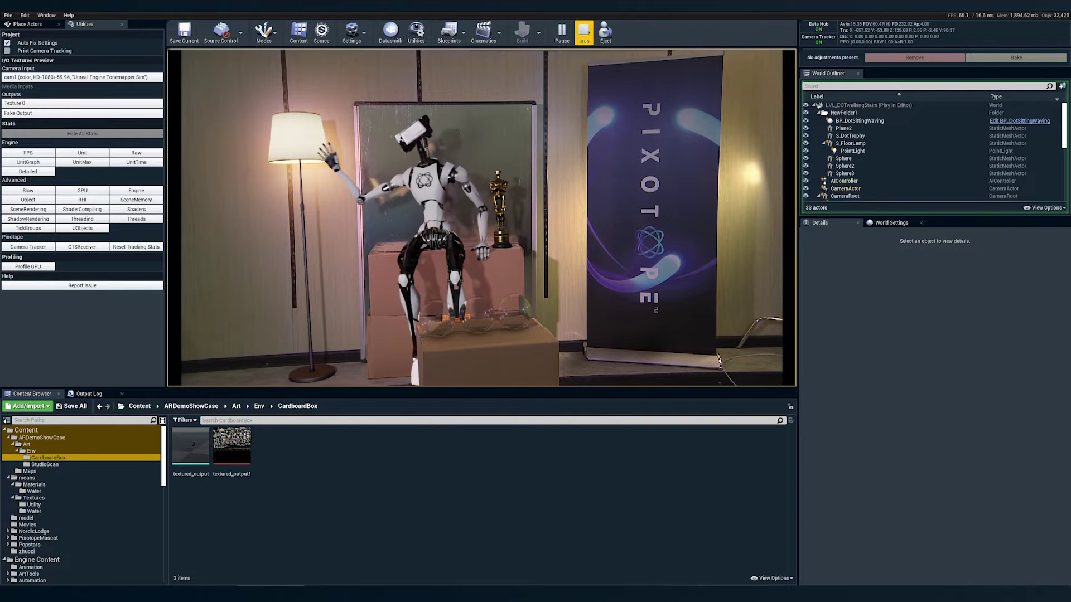
Stop the live preview and select the front cube beneath the glass spheres.
{"action": "left_click", "coordinate": [583, 33]}
{"action": "right_click_drag", "start_coordinate": [482, 218], "coordinate": [519, 273]}
{"action": "right_click_drag", "start_coordinate": [502, 262], "coordinate": [502, 226]}
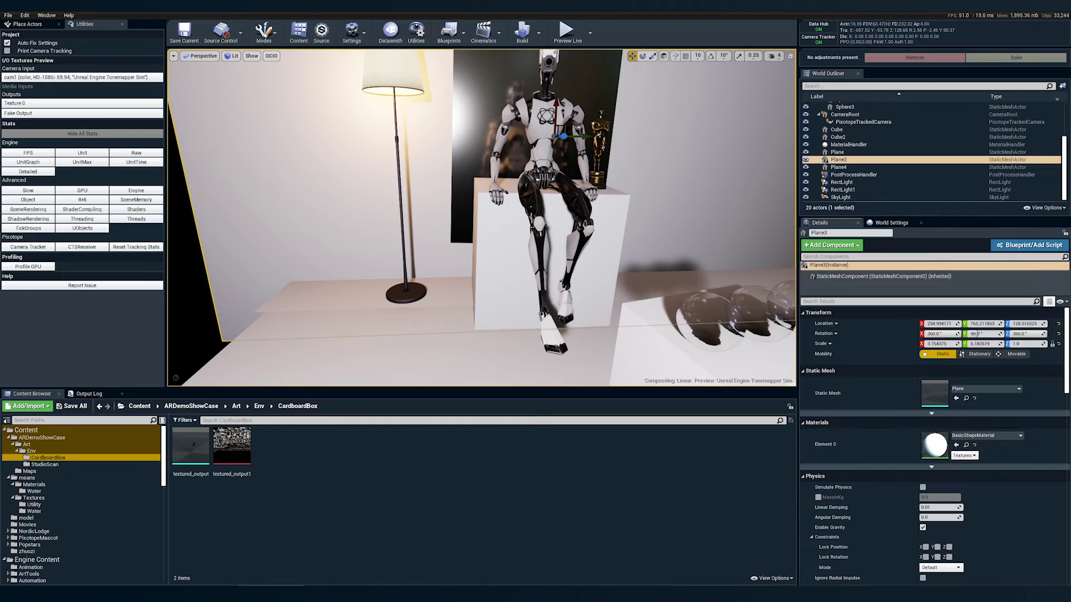
{"action": "left_click", "coordinate": [459, 293]}
{"action": "right_click", "coordinate": [459, 293]}
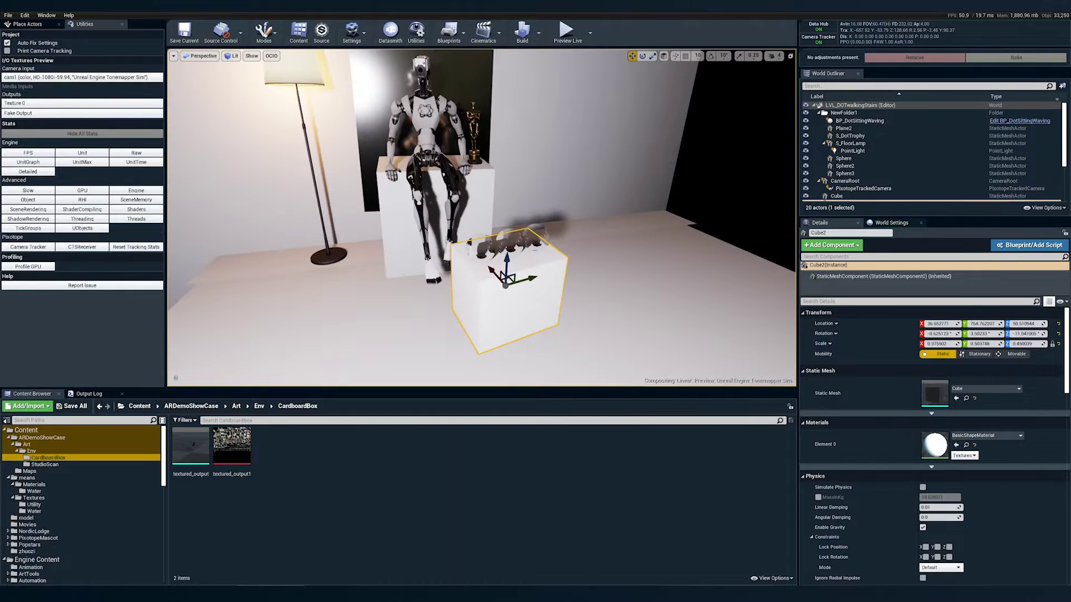
Filter the world settings by "ar" to examine the Pixotope AR Compositing options.
{"action": "left_click", "coordinate": [891, 223]}
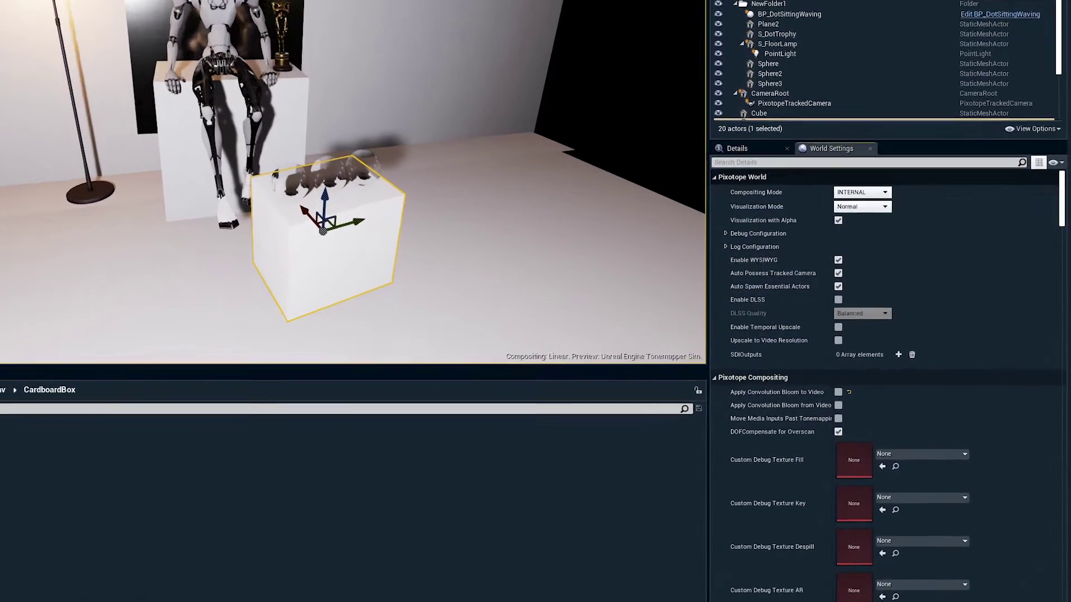
{"action": "left_click", "coordinate": [893, 233]}
{"action": "type", "text": "ar"}
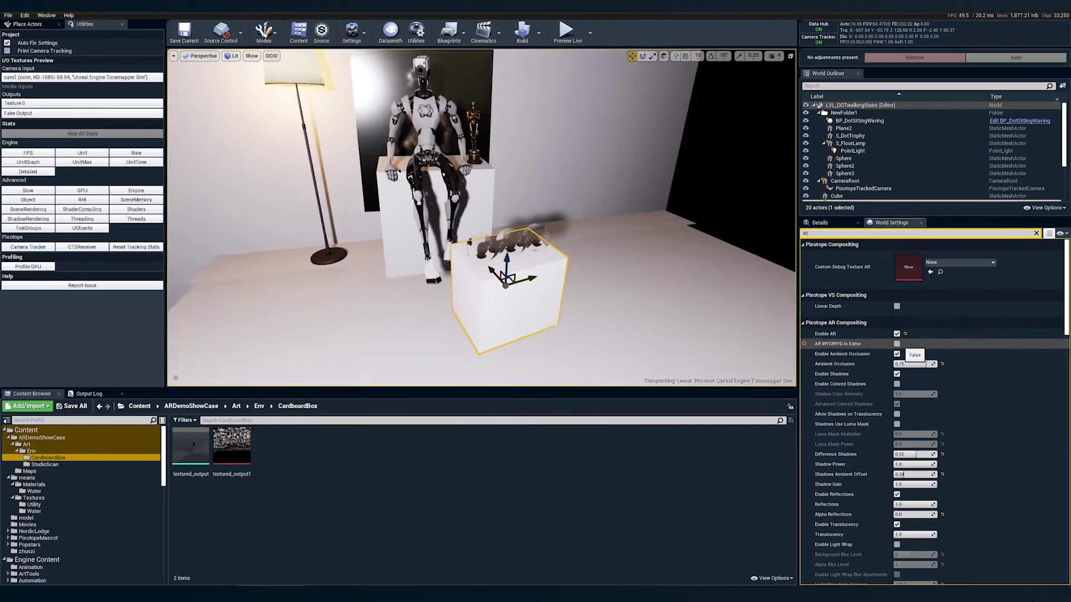
Duplicate a glass sphere to above the front cube, enlarge the copy to a scale of about 0.63, and check it in live preview.
{"action": "left_click", "coordinate": [736, 245]}
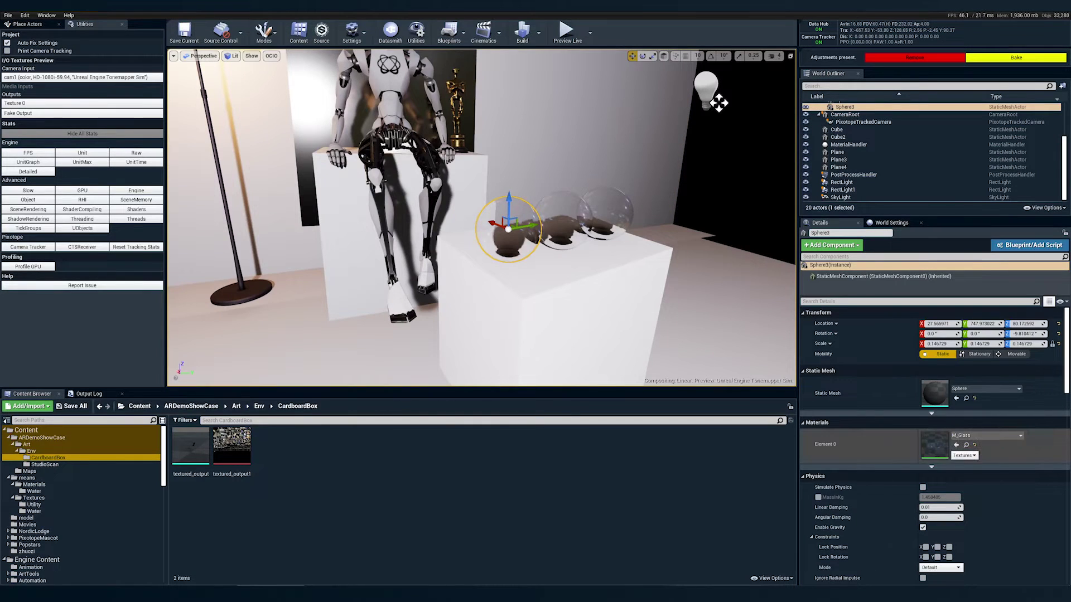
{"action": "right_click_drag", "start_coordinate": [557, 223], "coordinate": [548, 229]}
{"action": "key", "text": "w"}
{"action": "right_click", "coordinate": [555, 229]}
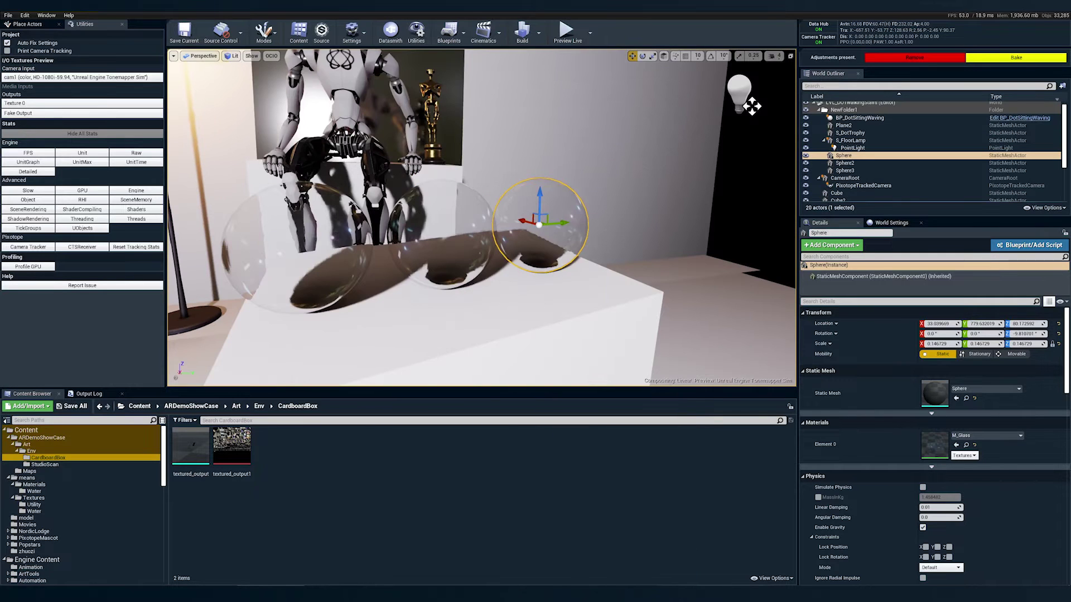
{"action": "scroll", "coordinate": [502, 223], "scroll_direction": "down", "scroll_amount": 8}
{"action": "left_click_drag", "start_coordinate": [504, 209], "coordinate": [569, 124], "text": "alt"}
{"action": "key", "text": "r"}
{"action": "key", "text": "w"}
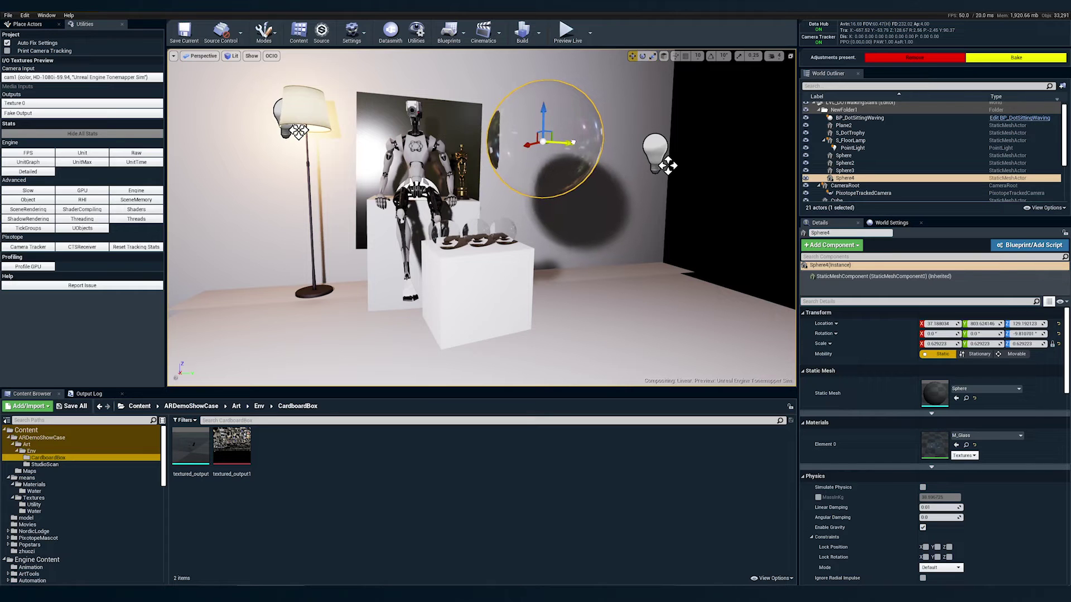
{"action": "left_click", "coordinate": [566, 31]}
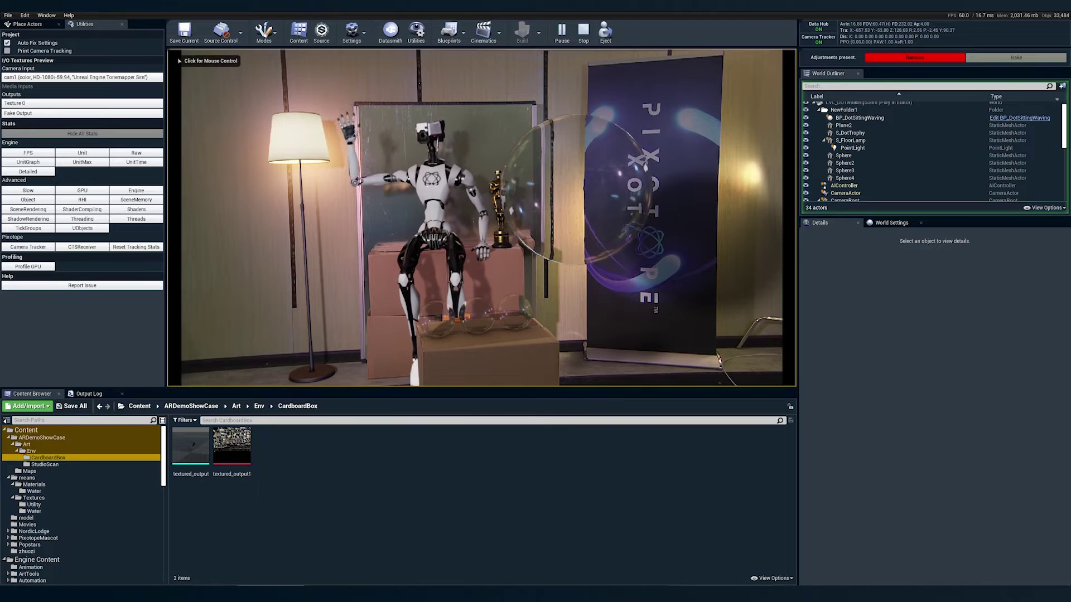
{"action": "key", "text": "Escape"}
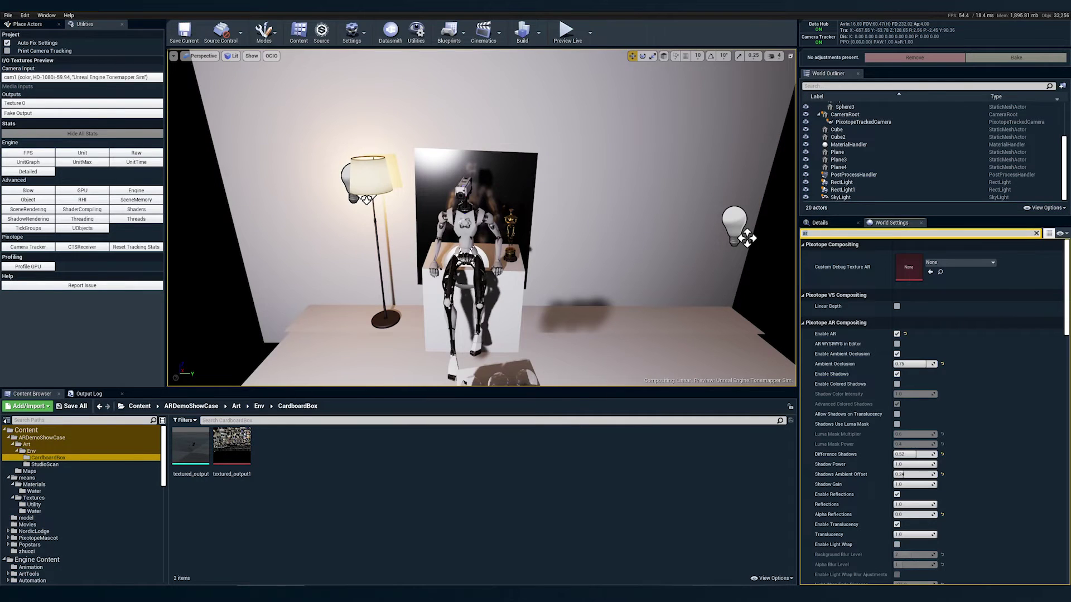
Filter the world settings by "light cat" to find the light catcher options.
{"action": "type", "text": "ght"}
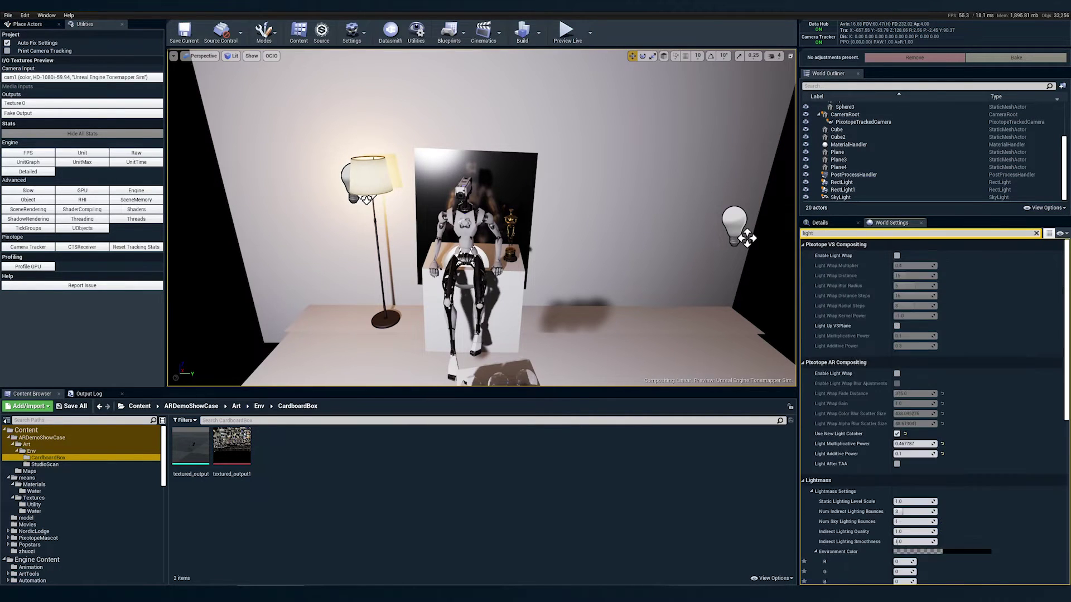
{"action": "type", "text": " cat"}
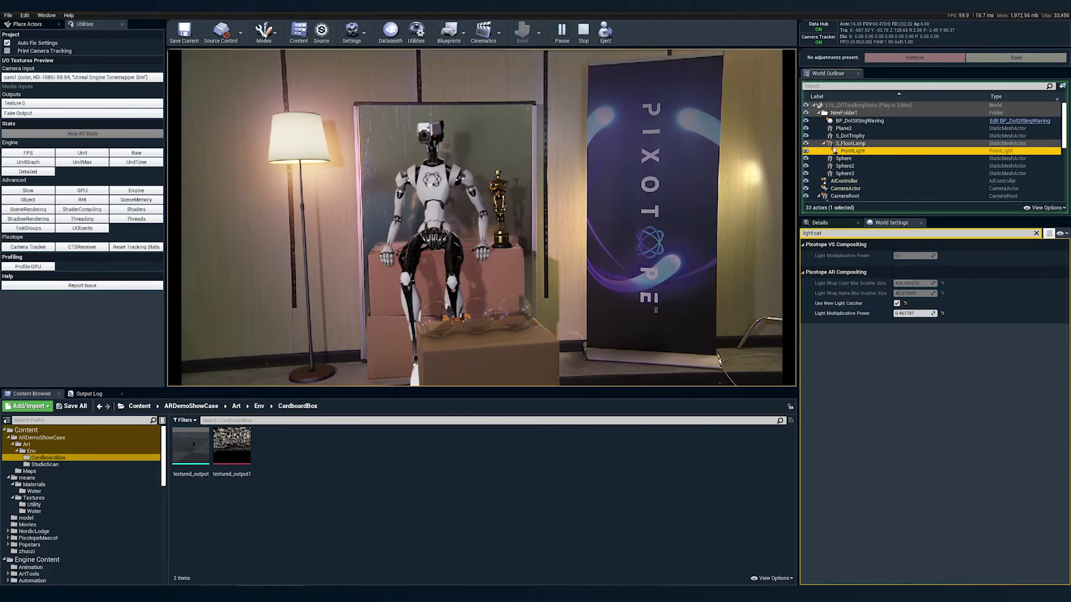
Set the intensity of the floor lamp's point light to 1.5 cd after trying 1 and 2 cd.
{"action": "left_click", "coordinate": [853, 150]}
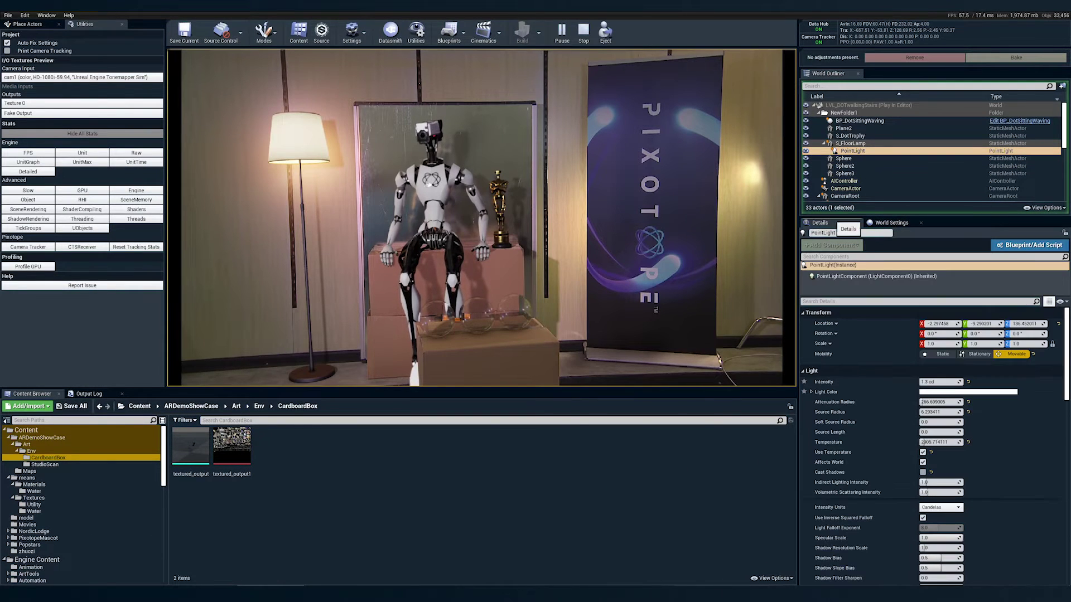
{"action": "left_click", "coordinate": [940, 382]}
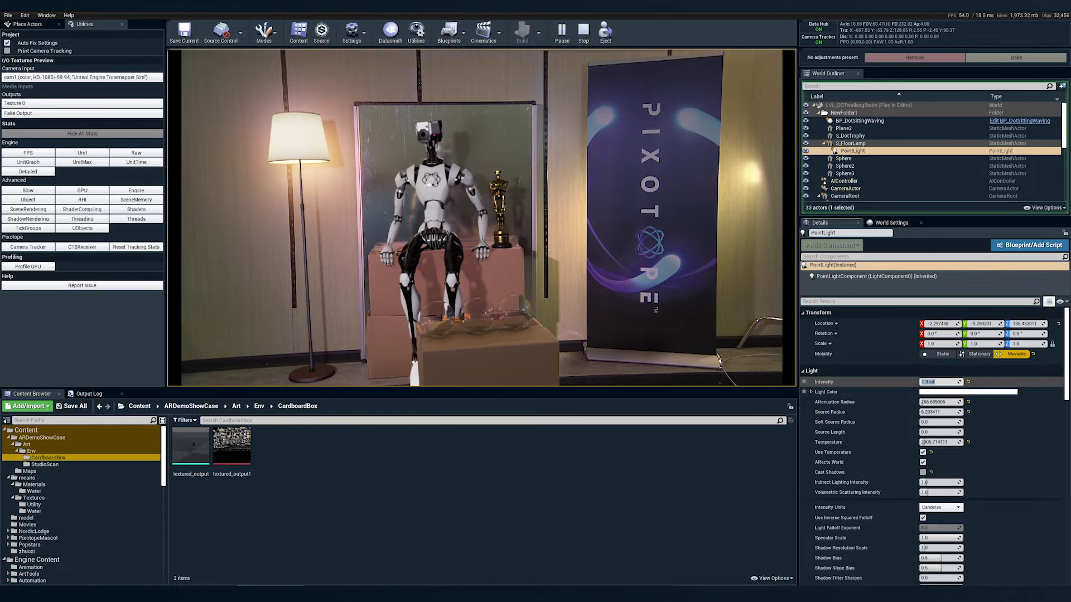
{"action": "type", "text": "3"}
{"action": "key", "text": "Return"}
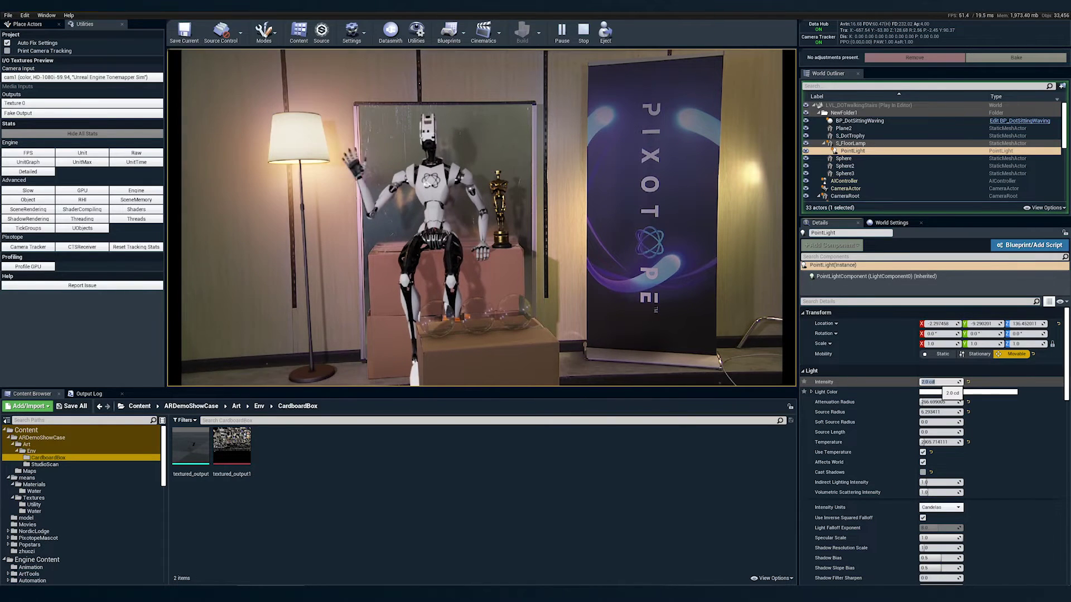
{"action": "left_click", "coordinate": [923, 382]}
{"action": "type", "text": "1"}
{"action": "key", "text": "Return"}
{"action": "type", "text": "2"}
{"action": "key", "text": "Return"}
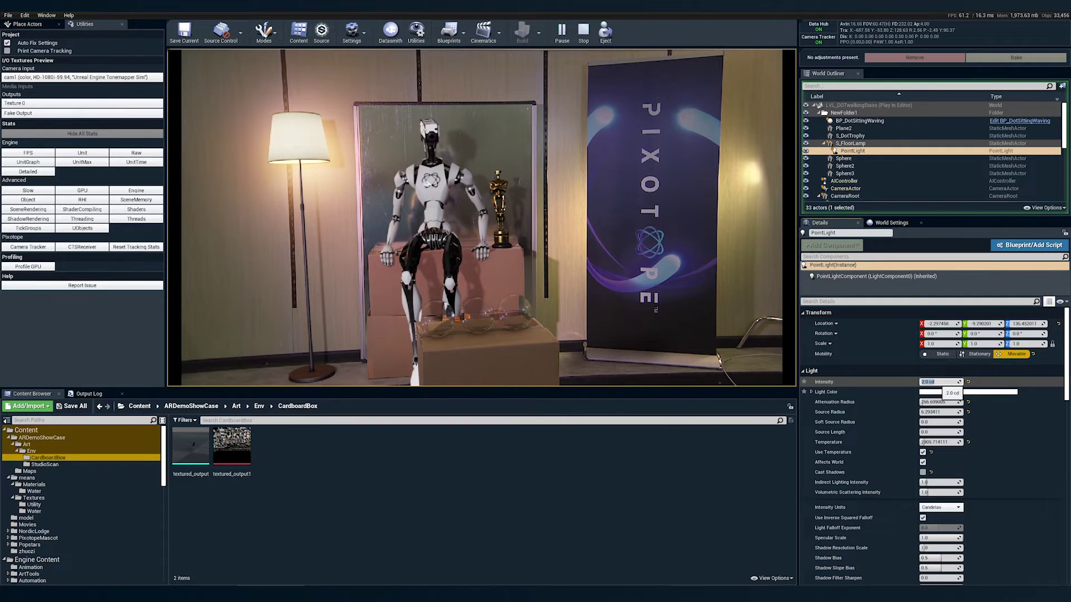
{"action": "type", "text": "1"}
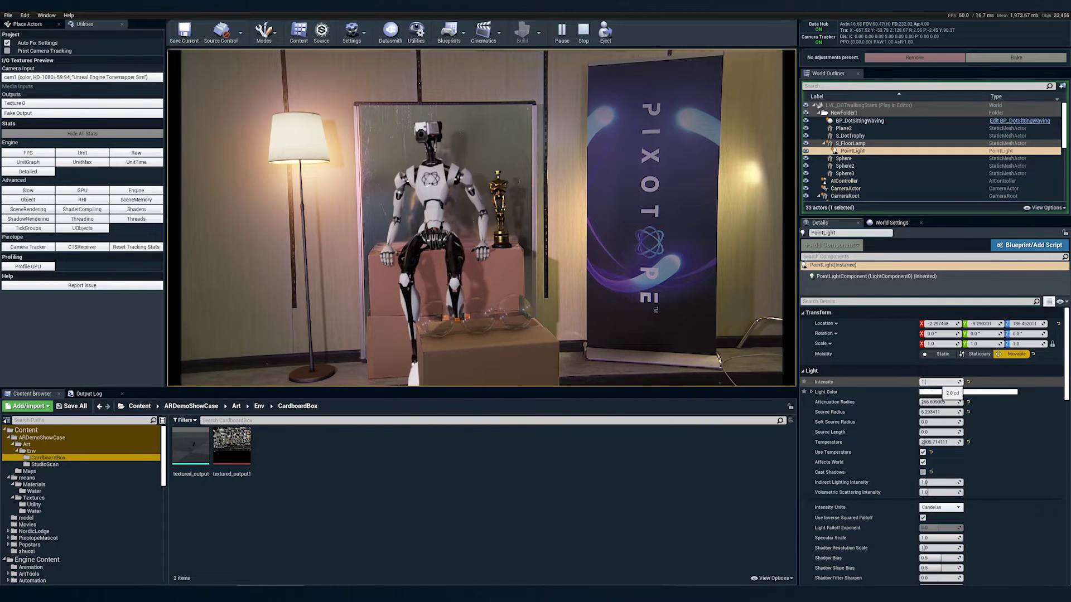
{"action": "type", "text": ".5"}
{"action": "key", "text": "Return"}
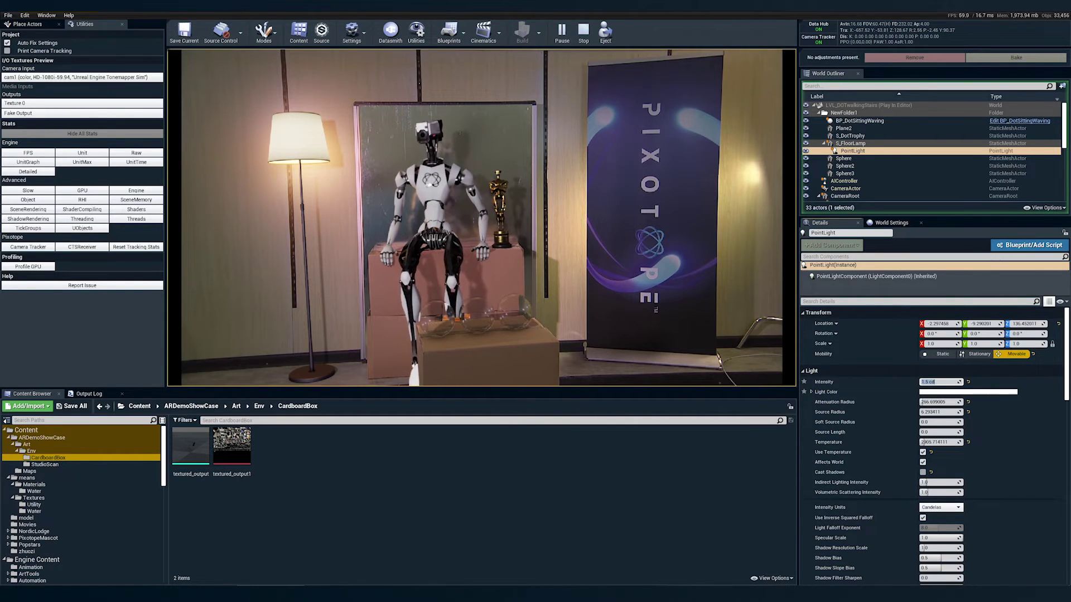
Stop the live preview and open the sky light's Studio_ARDemo cubemap texture for inspection.
{"action": "key", "text": "Escape"}
{"action": "left_click", "coordinate": [446, 262]}
{"action": "right_click_drag", "start_coordinate": [446, 262], "coordinate": [399, 302]}
{"action": "mouse_move", "coordinate": [479, 223]}
{"action": "right_mouse_down"}
{"action": "mouse_move", "coordinate": [340, 209]}
{"action": "mouse_move", "coordinate": [499, 223]}
{"action": "mouse_move", "coordinate": [482, 232]}
{"action": "mouse_move", "coordinate": [433, 215]}
{"action": "mouse_move", "coordinate": [558, 223]}
{"action": "mouse_move", "coordinate": [401, 206]}
{"action": "mouse_move", "coordinate": [480, 223]}
{"action": "mouse_move", "coordinate": [475, 237]}
{"action": "mouse_move", "coordinate": [491, 232]}
{"action": "right_mouse_up"}
{"action": "scroll", "coordinate": [849, 189], "scroll_direction": "down", "scroll_amount": 4}
{"action": "left_click", "coordinate": [847, 197]}
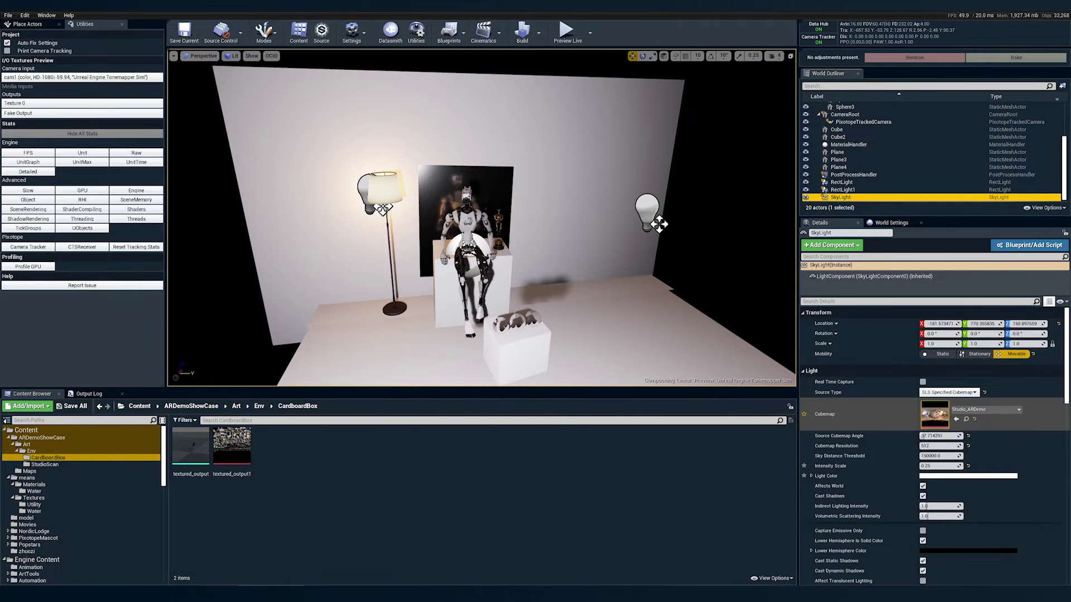
{"action": "double_click", "coordinate": [934, 413]}
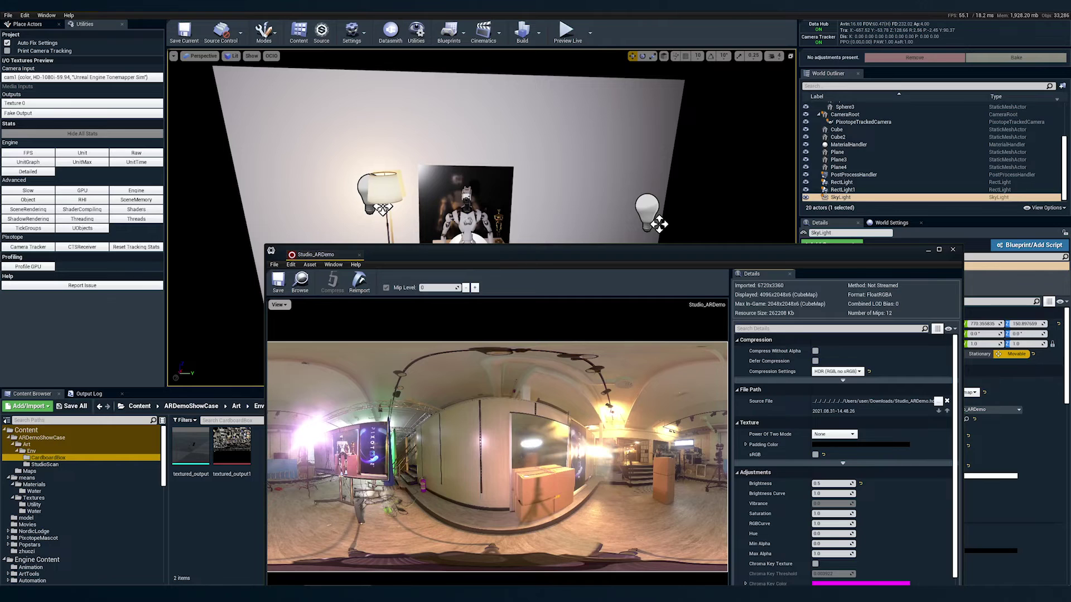
{"action": "left_click_drag", "start_coordinate": [516, 256], "coordinate": [478, 110]}
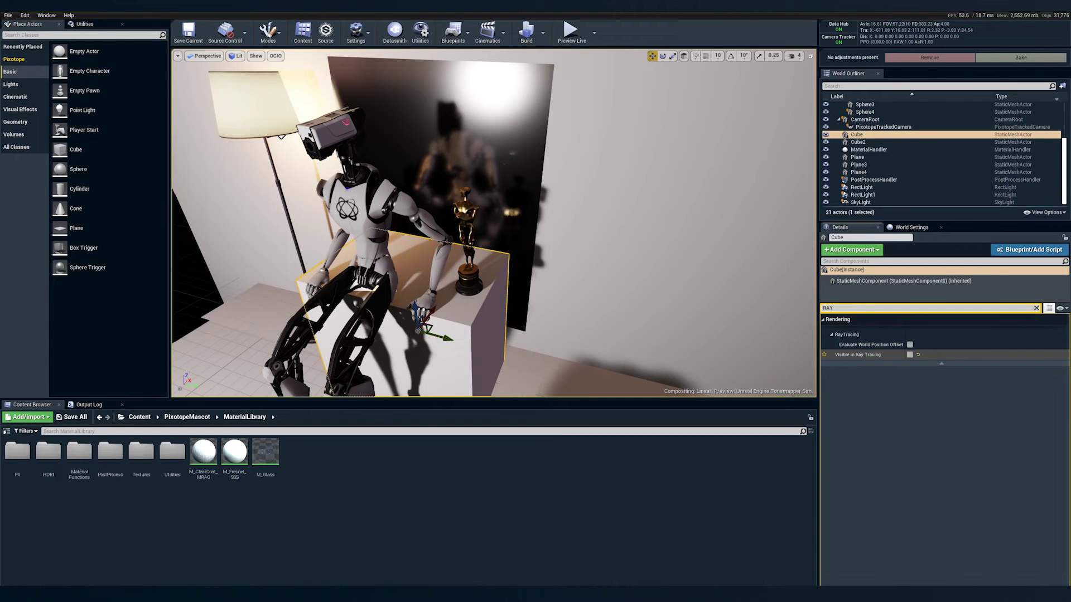
Turn Visible in Ray Tracing on and back off for the cube the robot sits on.
{"action": "left_click", "coordinate": [910, 354]}
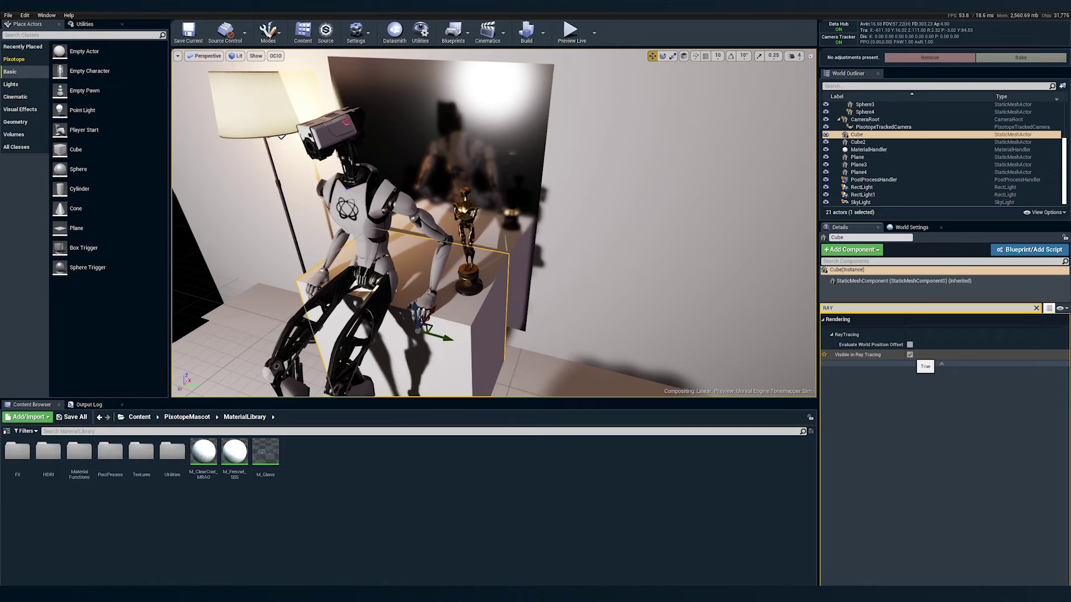
{"action": "left_click", "coordinate": [910, 355]}
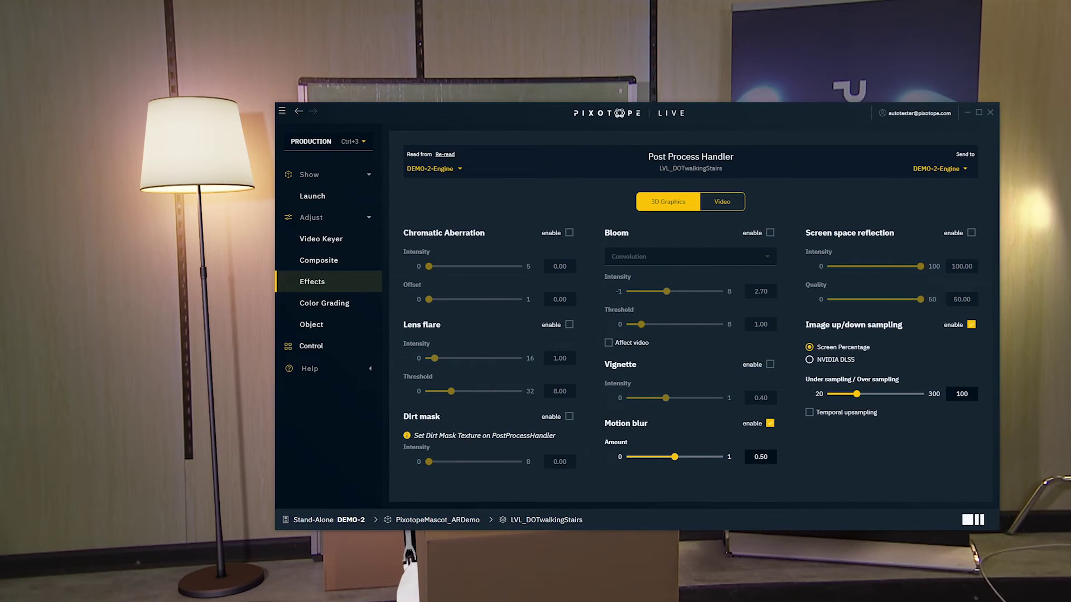
In Pixotope Live's composite settings, set the shadows' global intensity to 0.60 and the ambient occlusion strength to 0.82.
{"action": "left_click", "coordinate": [318, 261]}
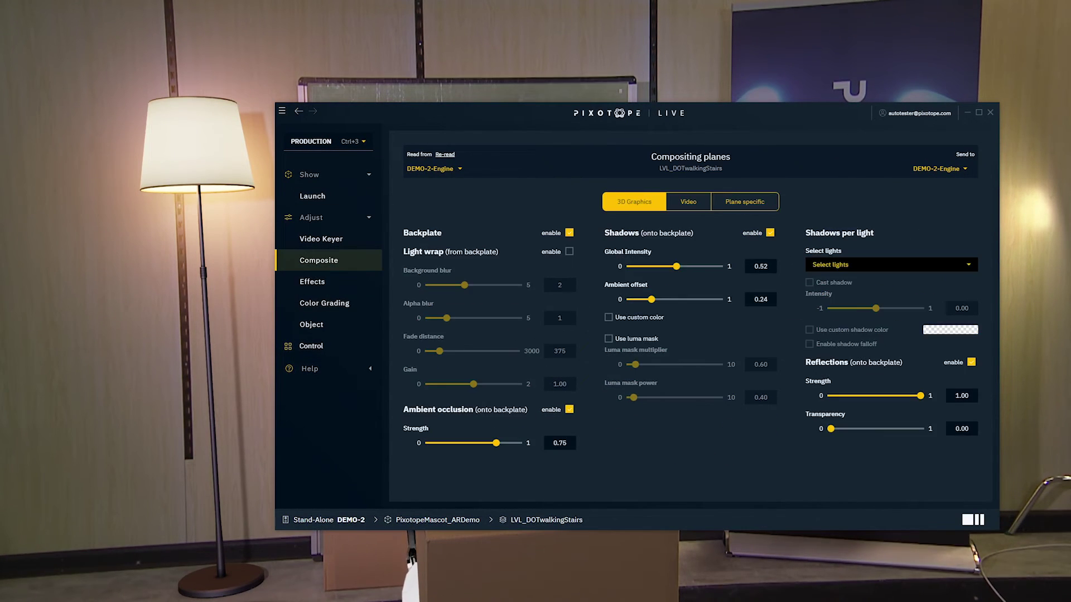
{"action": "left_click_drag", "start_coordinate": [532, 114], "coordinate": [795, 48]}
{"action": "mouse_move", "coordinate": [939, 201]}
{"action": "left_mouse_down"}
{"action": "mouse_move", "coordinate": [928, 201]}
{"action": "mouse_move", "coordinate": [946, 200]}
{"action": "left_mouse_up"}
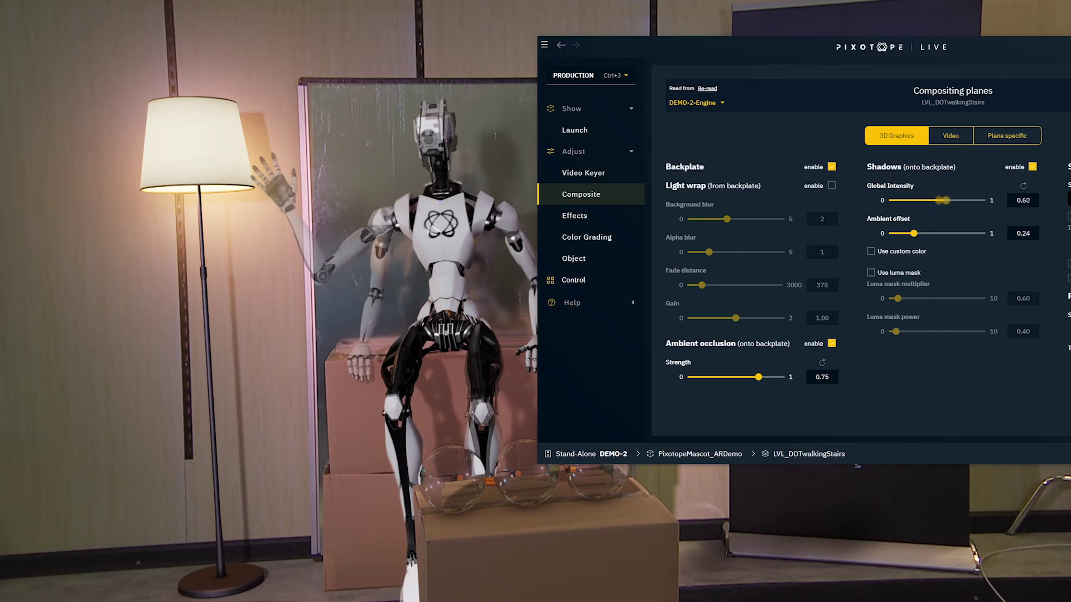
{"action": "left_click_drag", "start_coordinate": [716, 377], "coordinate": [768, 377]}
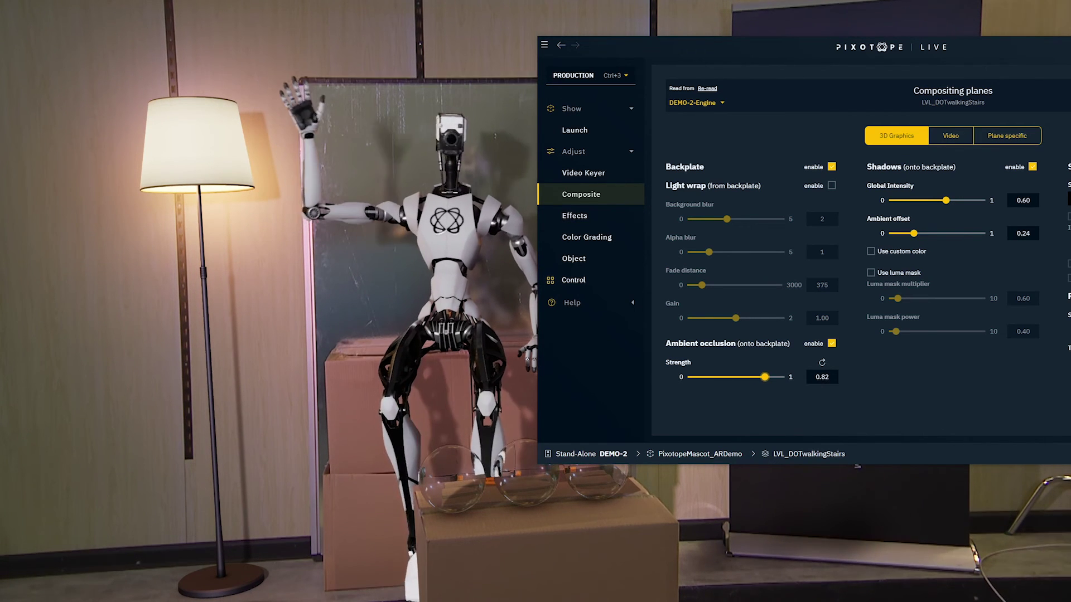
{"action": "mouse_move", "coordinate": [765, 377]}
{"action": "left_mouse_down"}
{"action": "mouse_move", "coordinate": [738, 377]}
{"action": "mouse_move", "coordinate": [777, 378]}
{"action": "mouse_move", "coordinate": [766, 377]}
{"action": "left_mouse_up"}
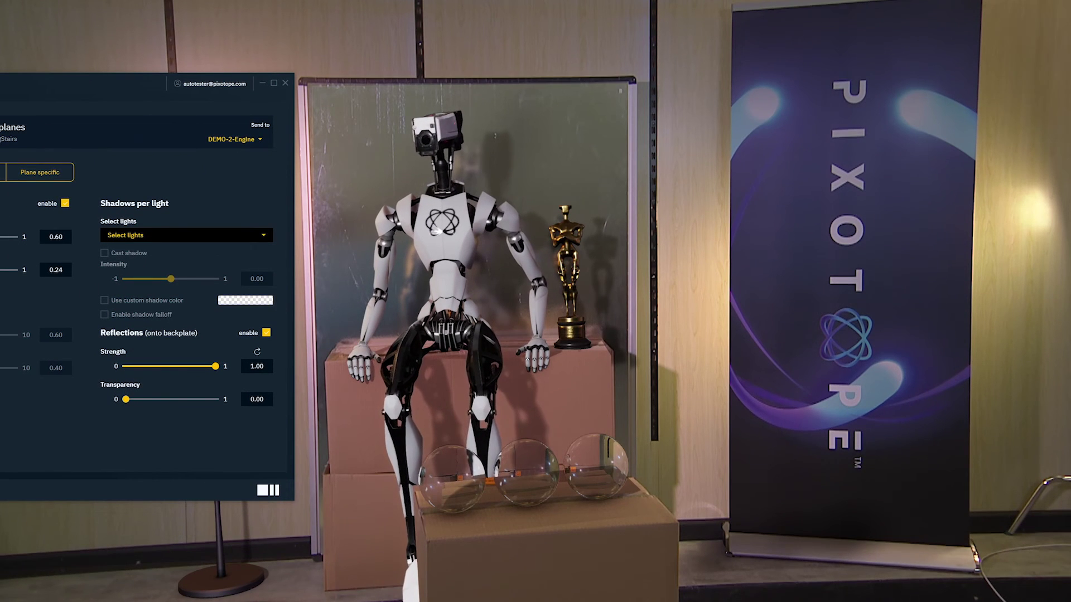
Set both the strength and the transparency of the reflections onto the backplate to 1.00.
{"action": "left_click_drag", "start_coordinate": [188, 367], "coordinate": [215, 366]}
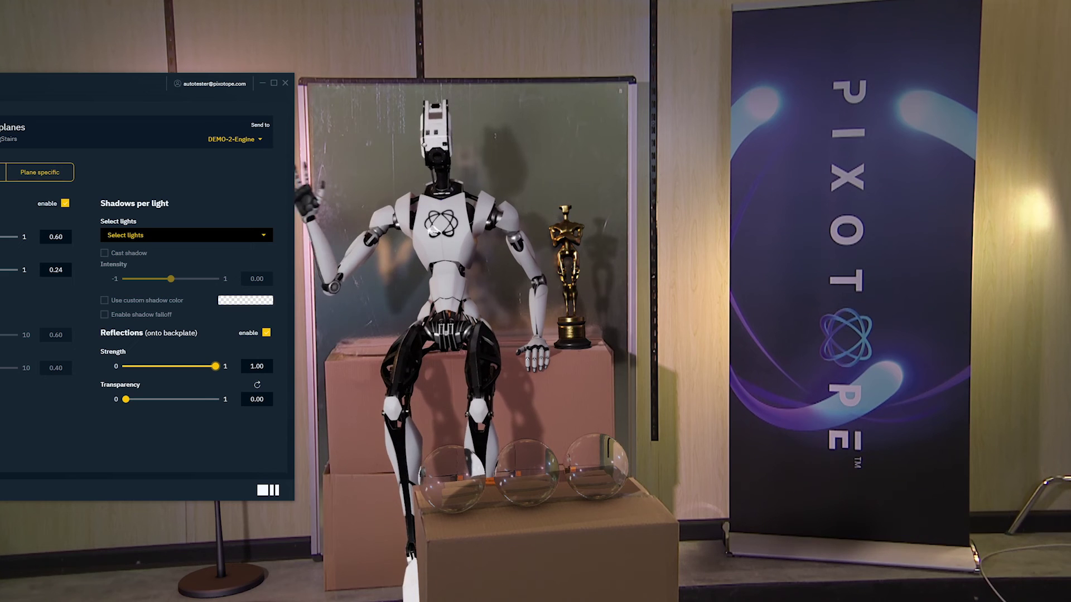
{"action": "left_click_drag", "start_coordinate": [137, 399], "coordinate": [212, 399]}
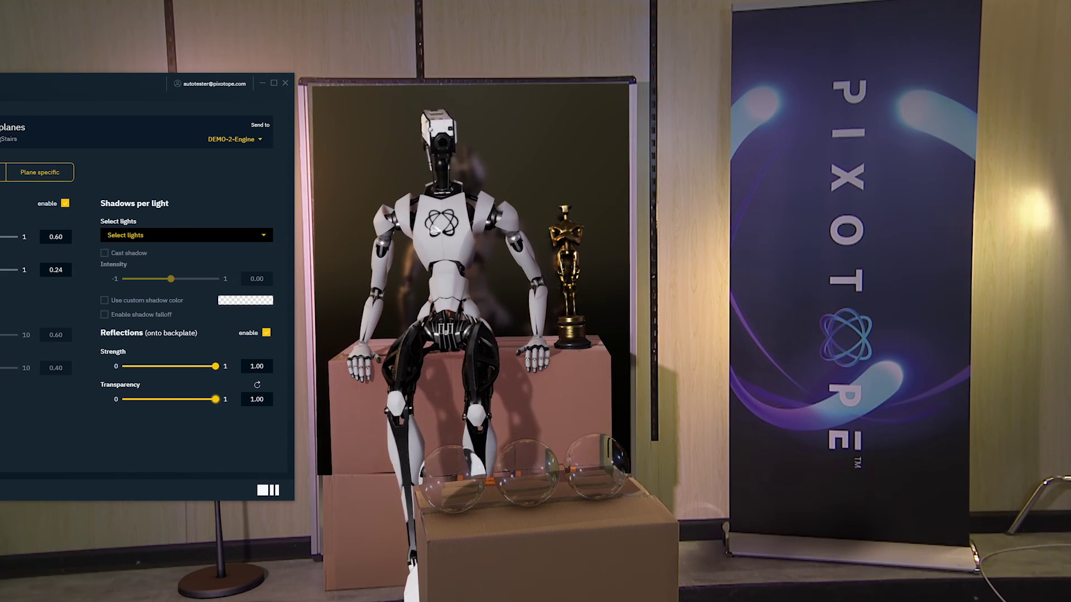